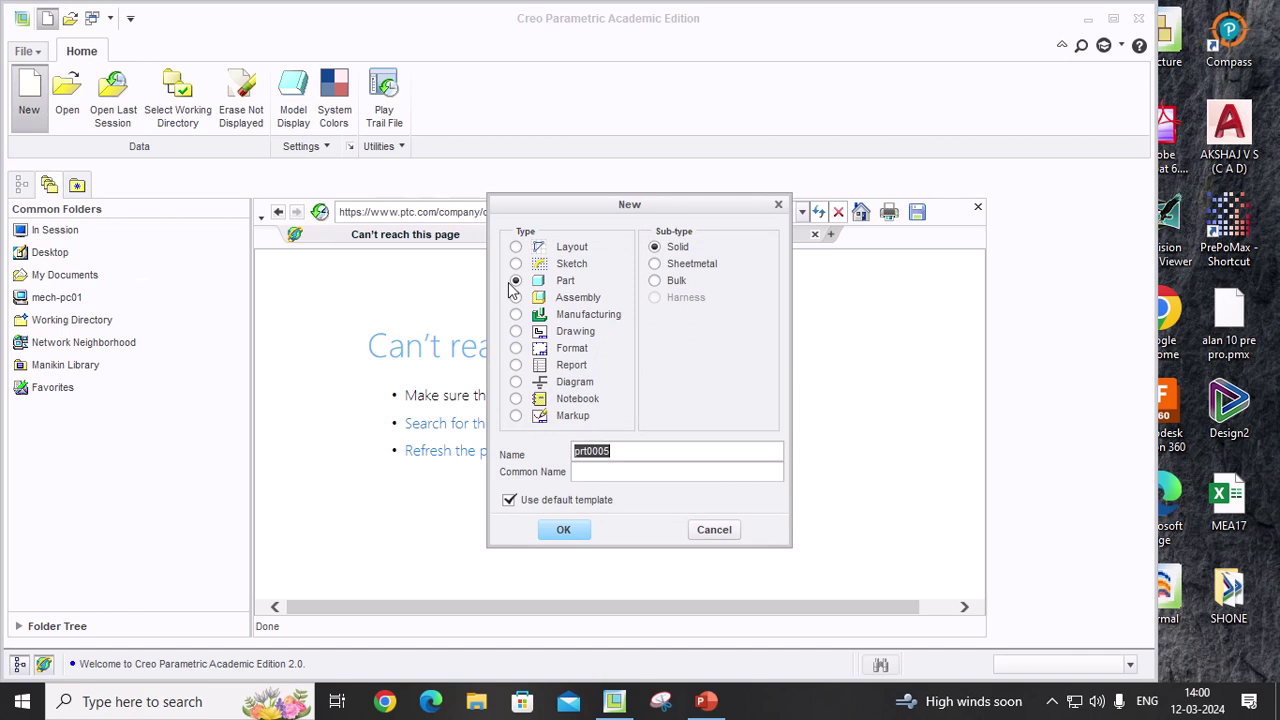
Step: Create a design assembly named flange_coupling from the mmns_asm_design template
click(516, 299)
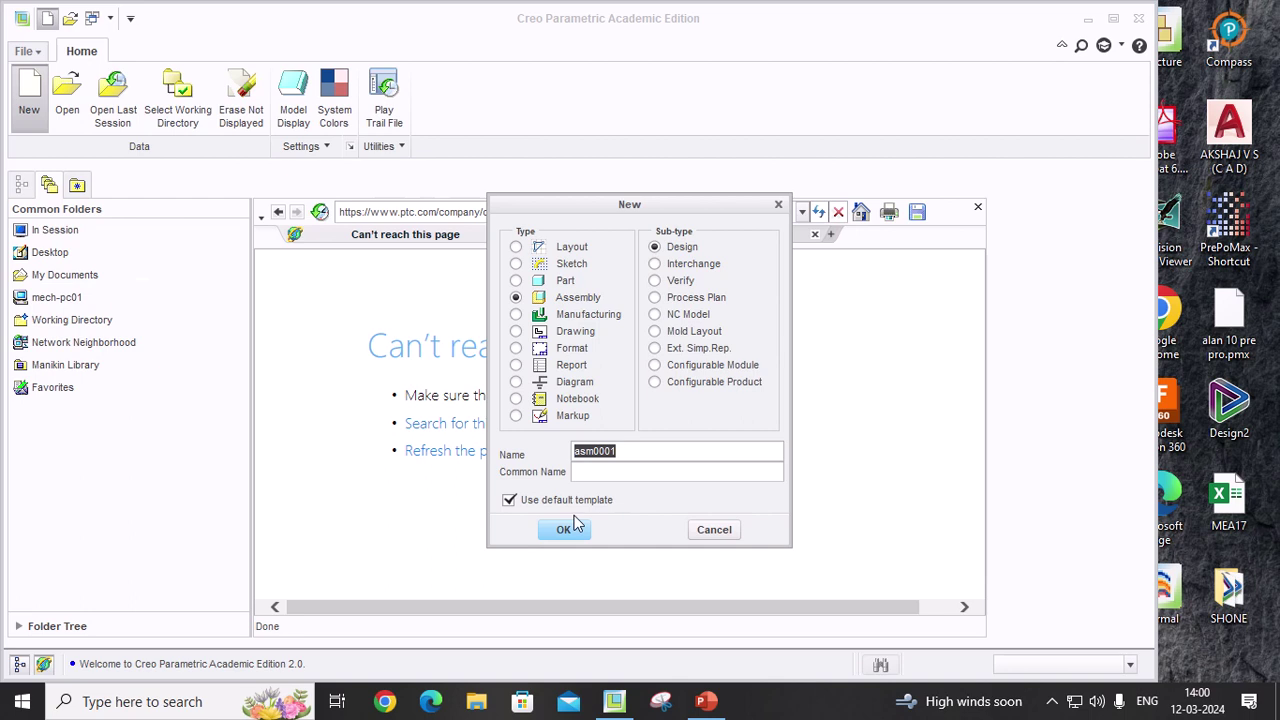
click(510, 501)
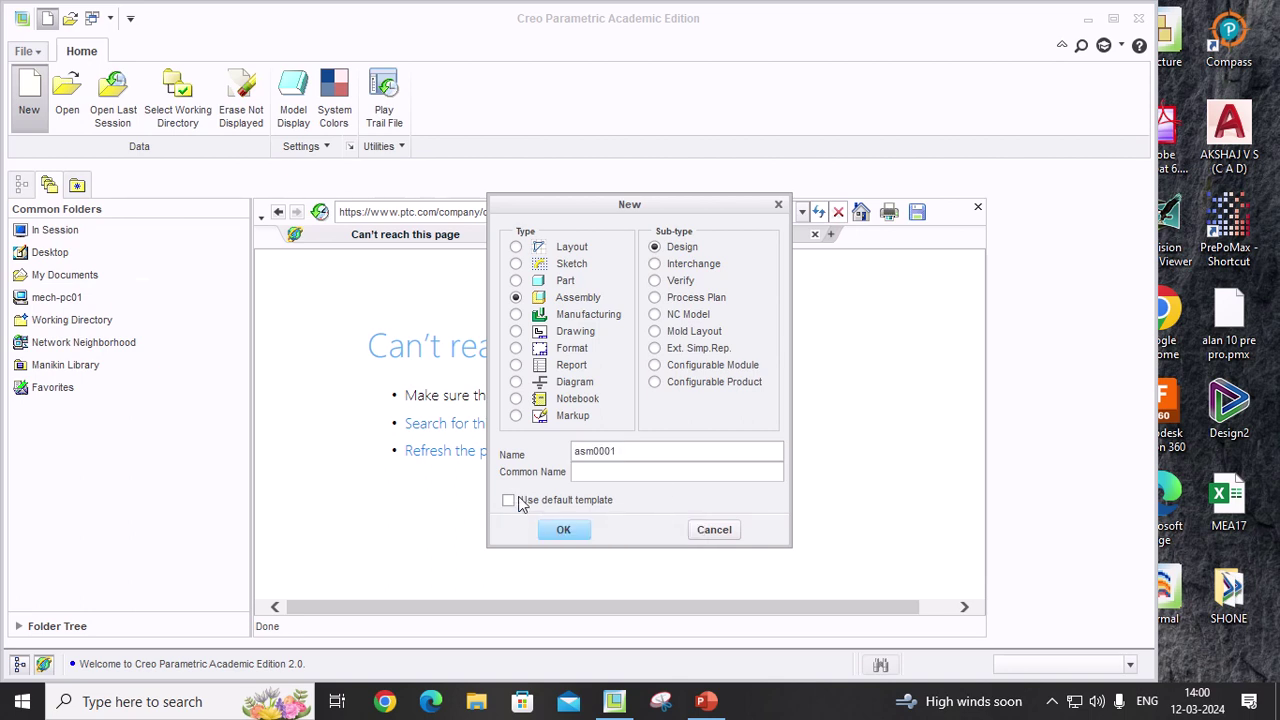
double_click(626, 452)
text(f)
key(BackSpace)
text(e_)
key(Delete)
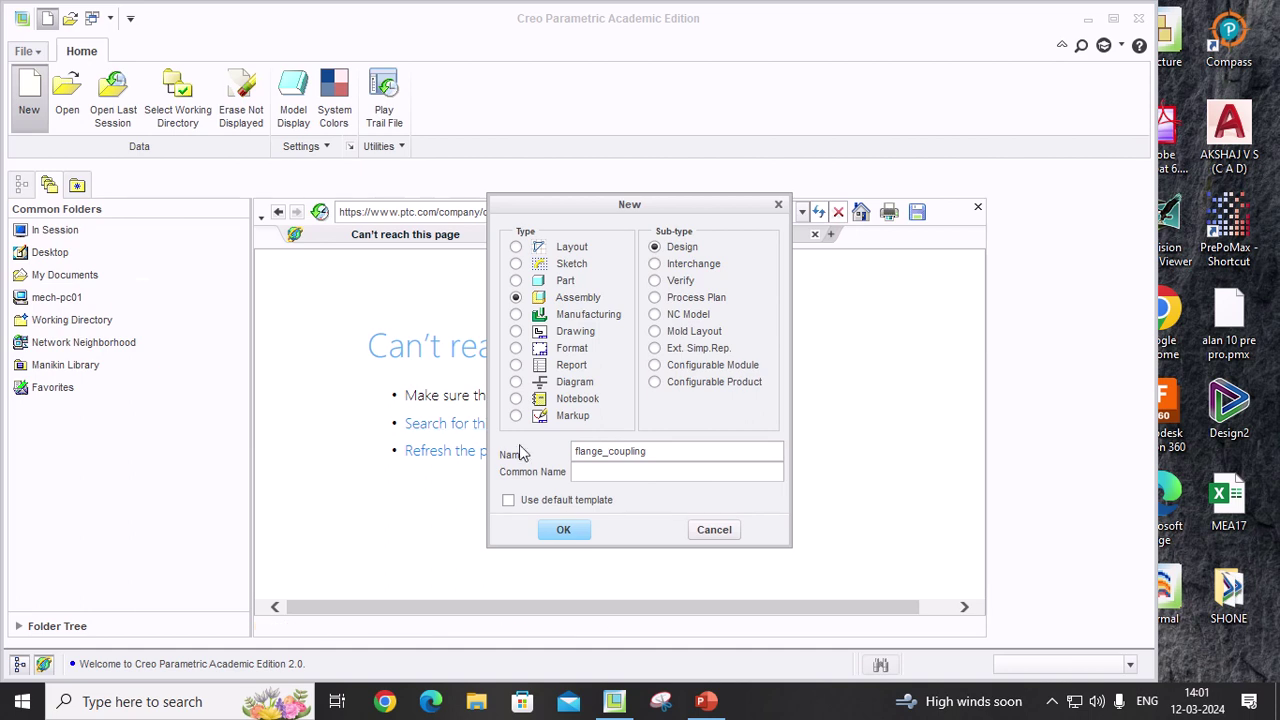
click(566, 530)
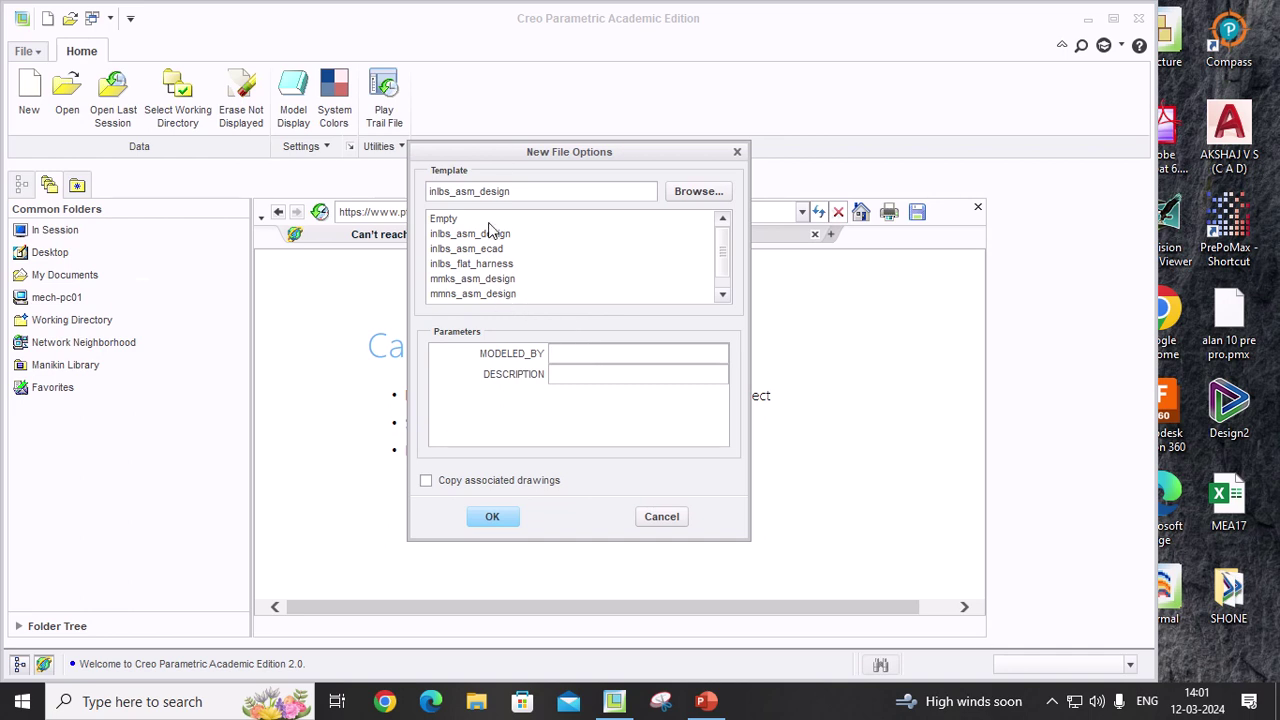
click(487, 294)
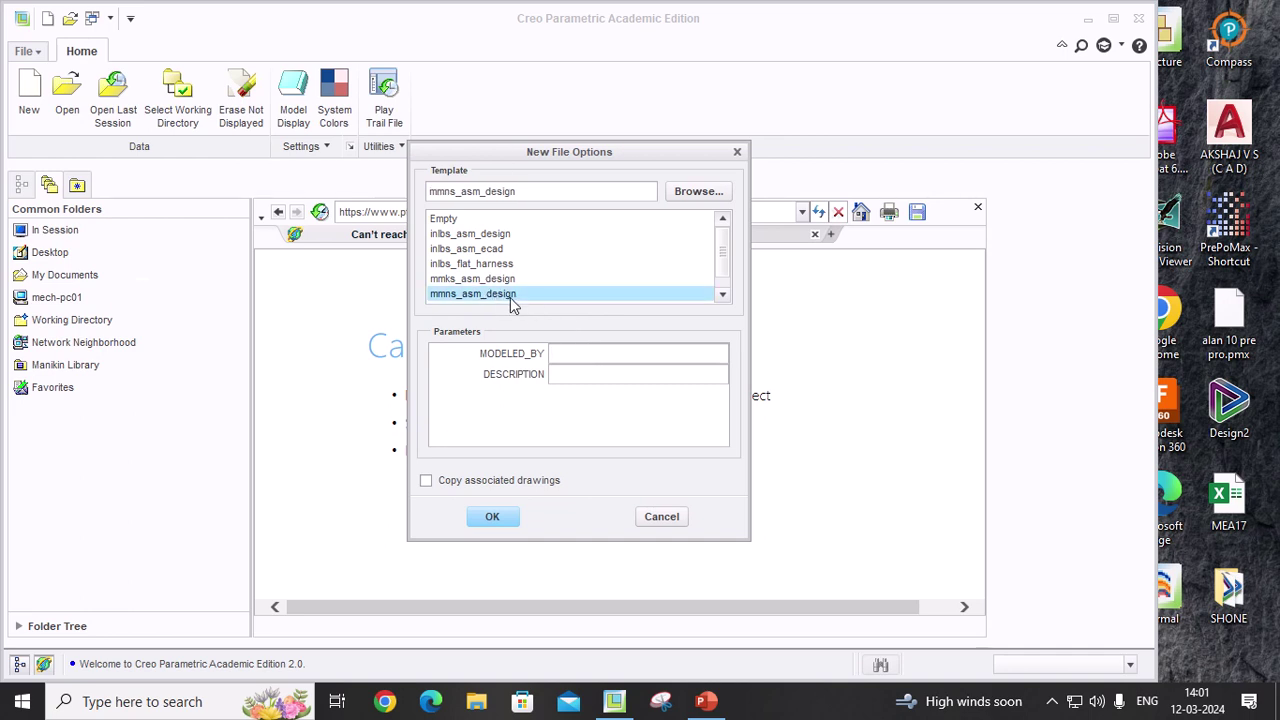
click(492, 517)
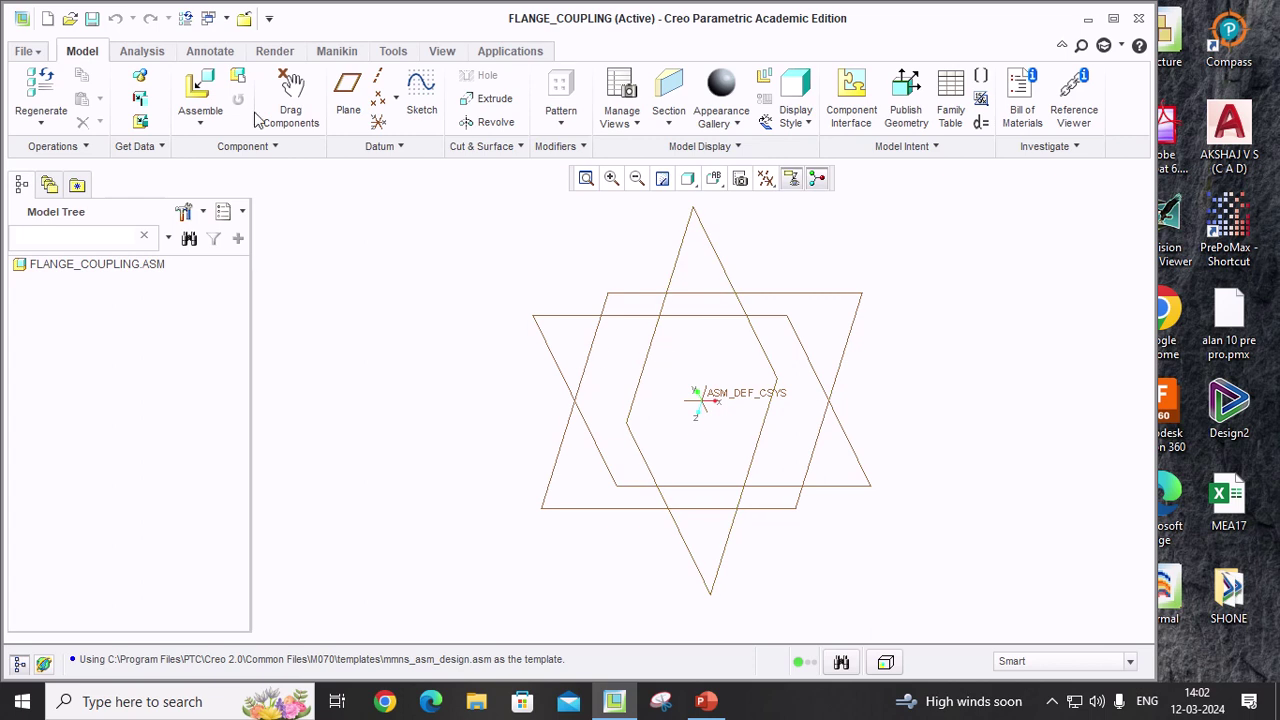
Step: Close the flange_coupling assembly without adding a component
click(202, 88)
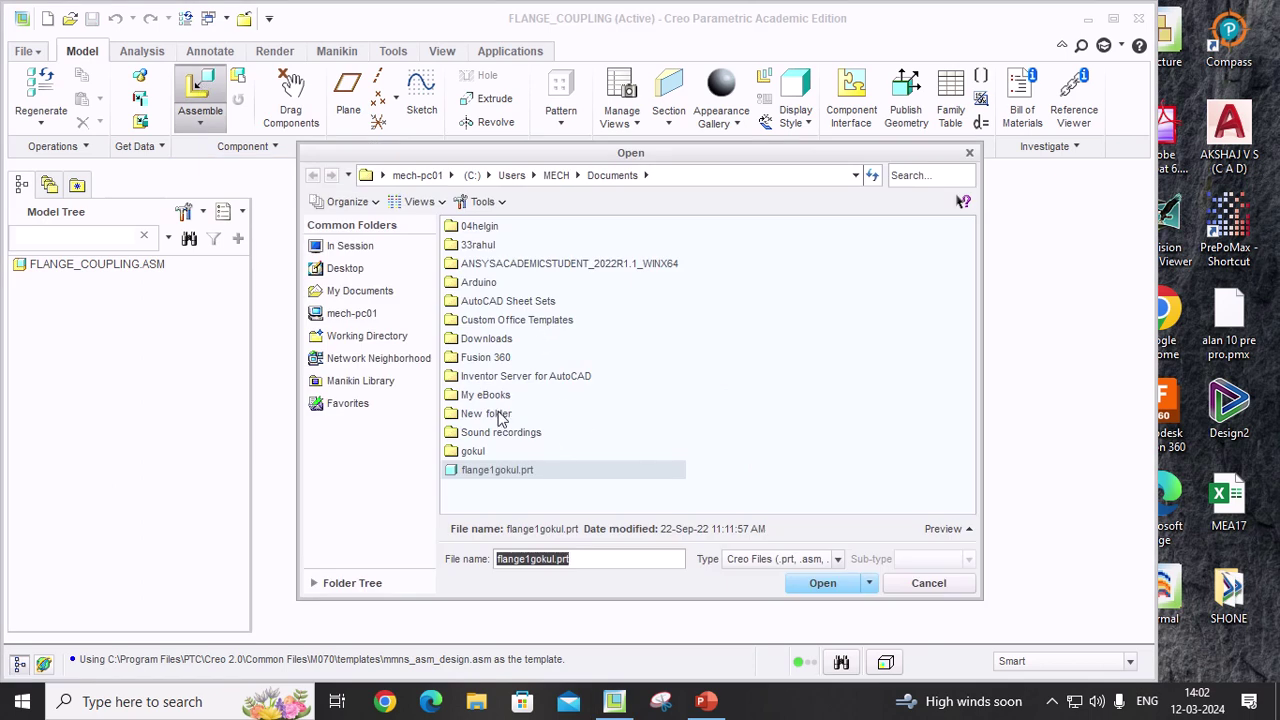
click(951, 585)
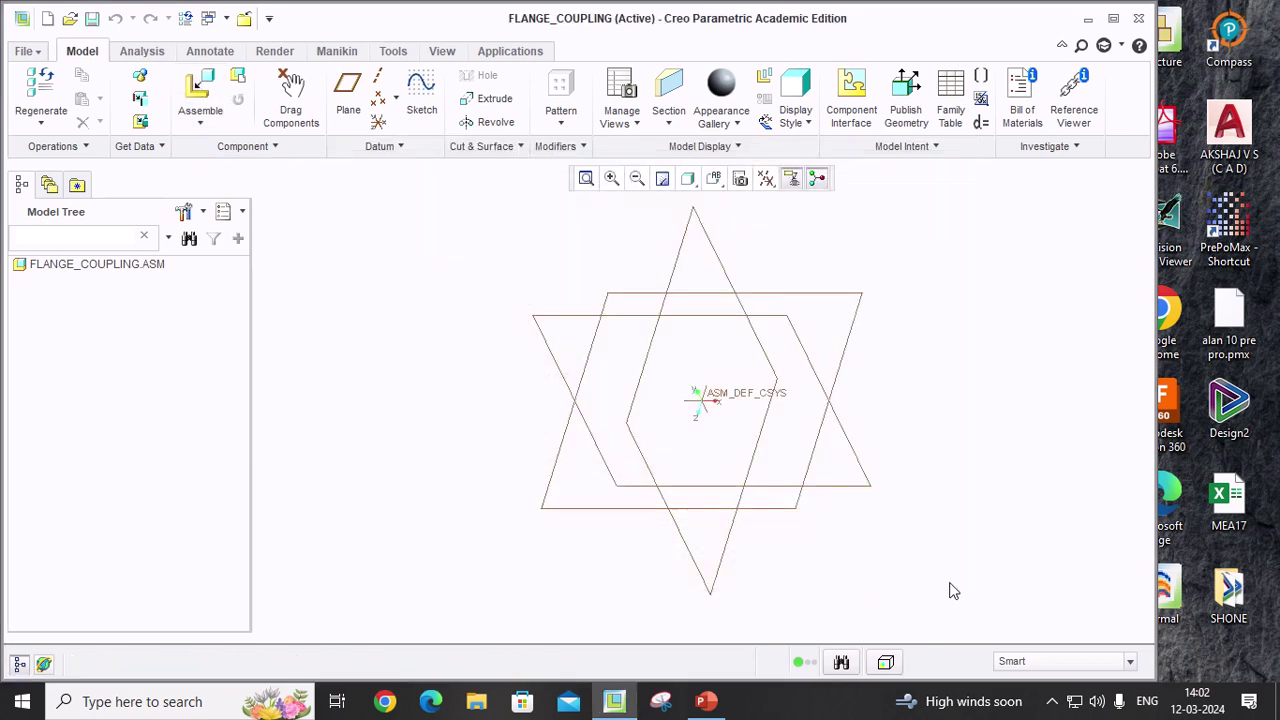
click(25, 51)
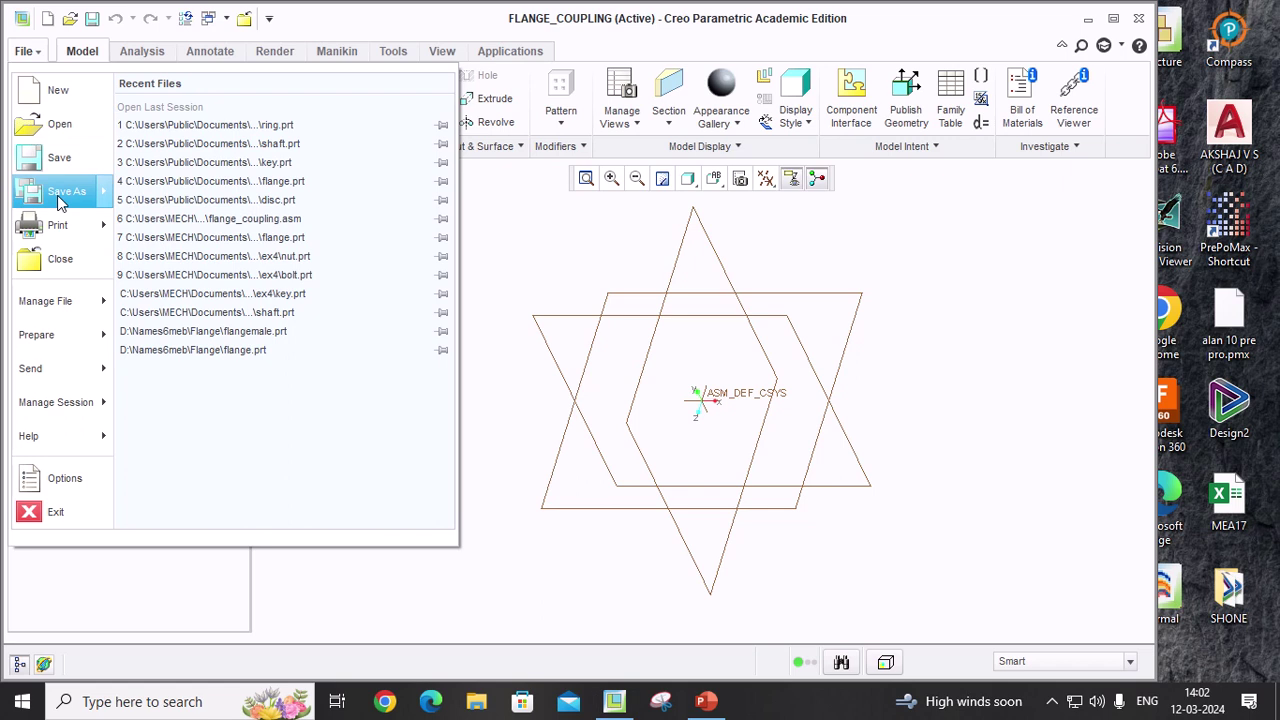
click(60, 257)
Step: Set the working directory to the coupling parts' folder in C:\Users\Public\Documents and list its files
click(177, 95)
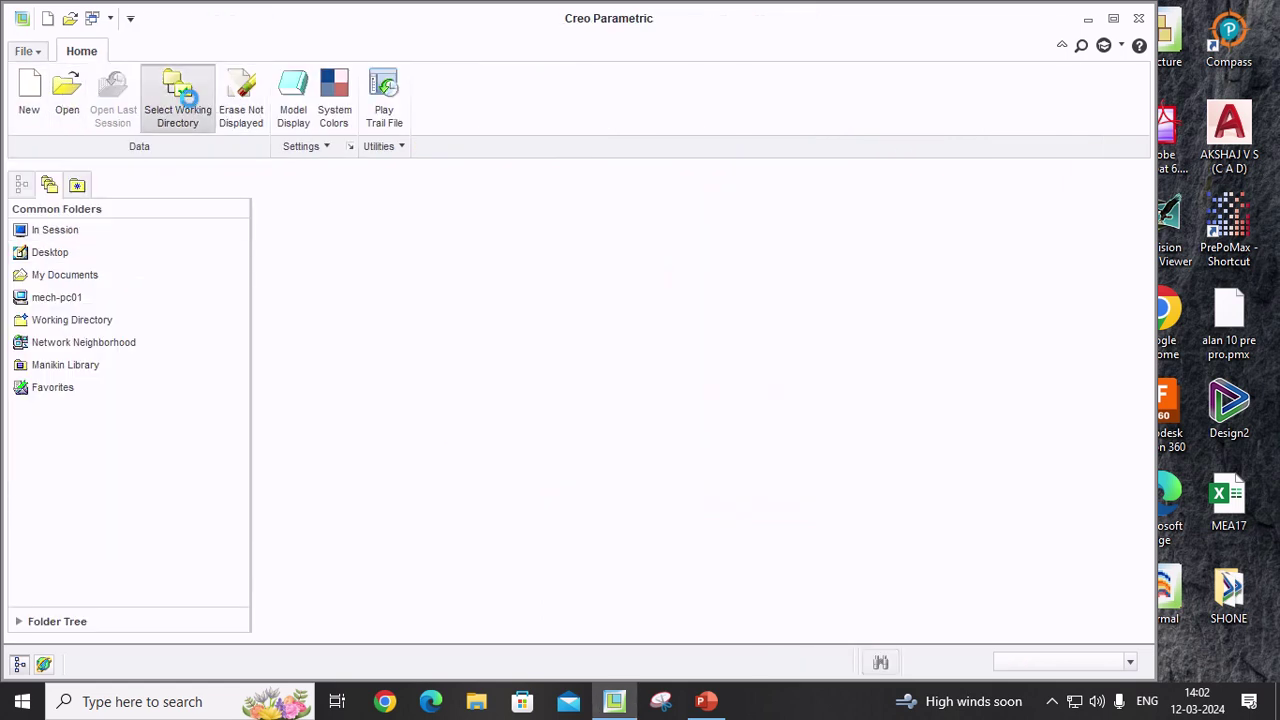
click(484, 341)
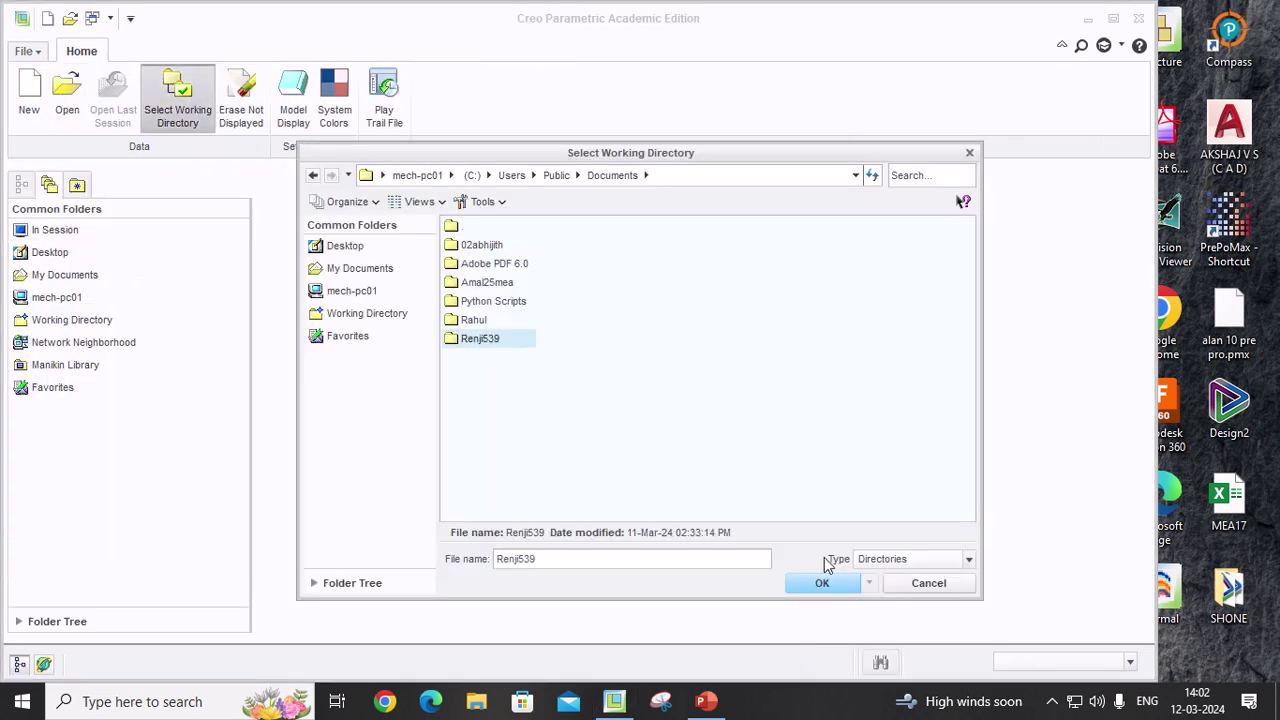
click(822, 584)
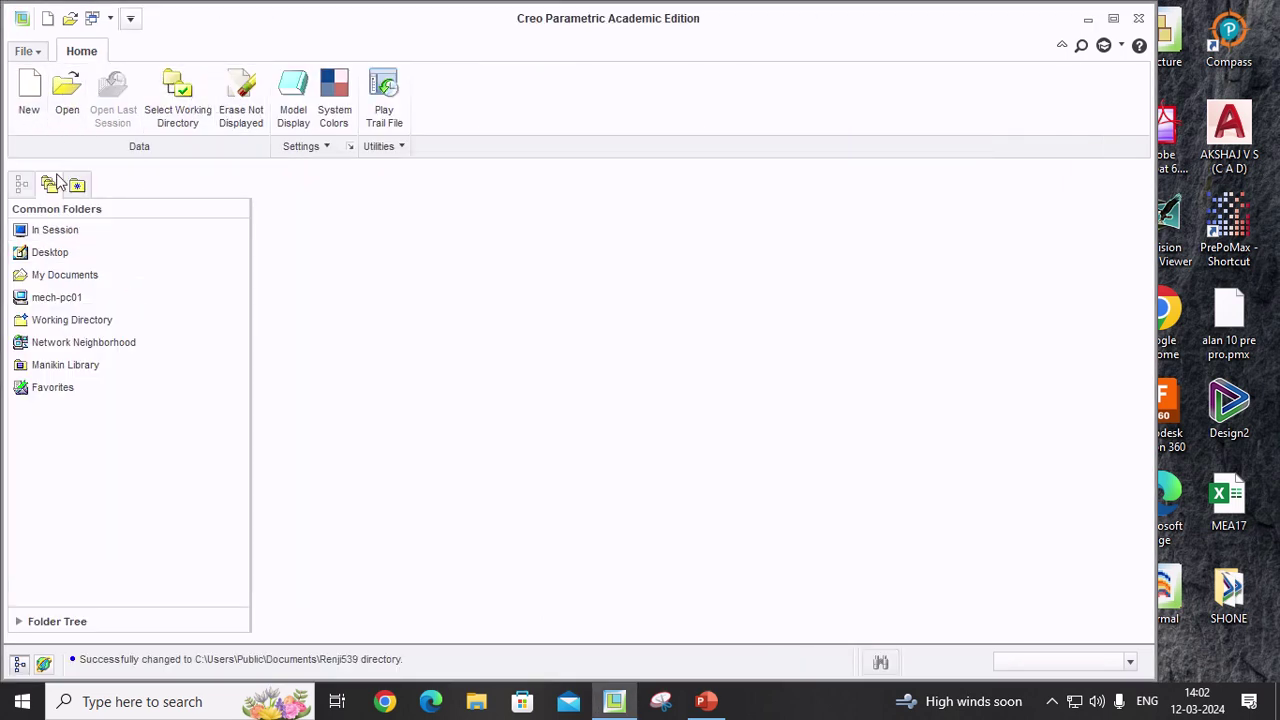
click(60, 320)
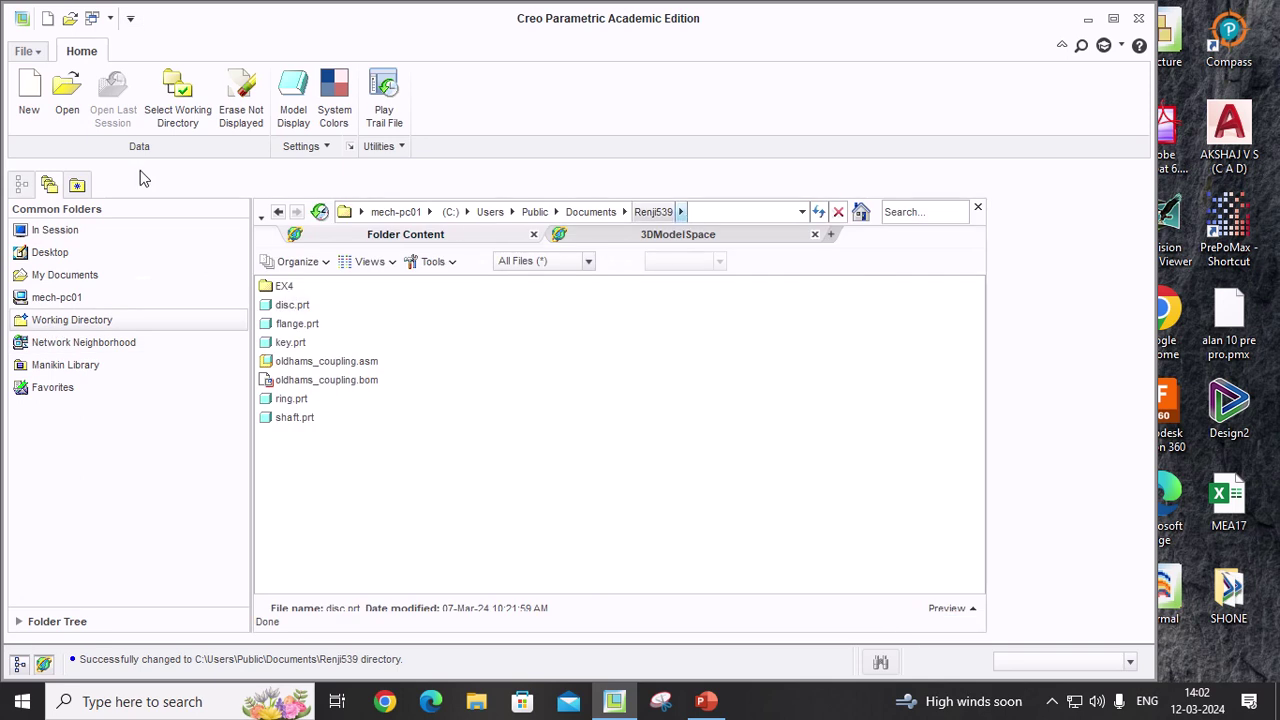
Step: Create a design assembly named flange_coupling1 from the mmns_asm_design template instead of the default one
click(29, 110)
click(515, 297)
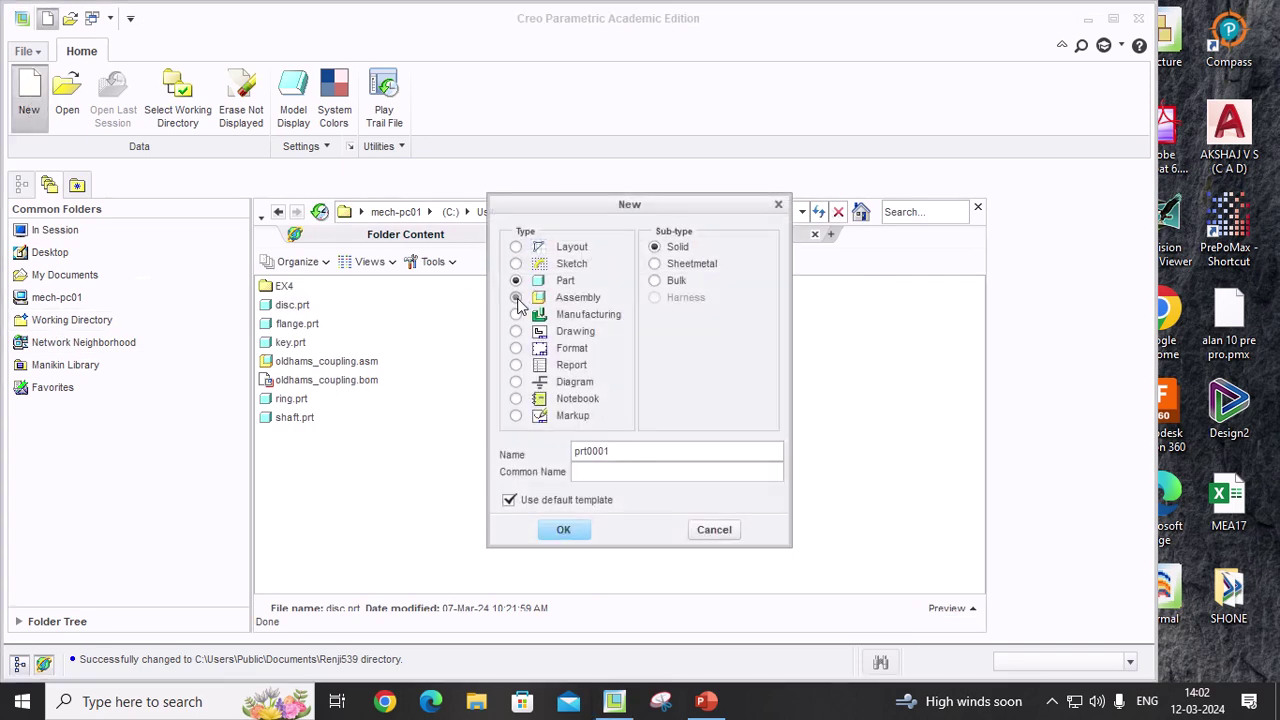
click(535, 500)
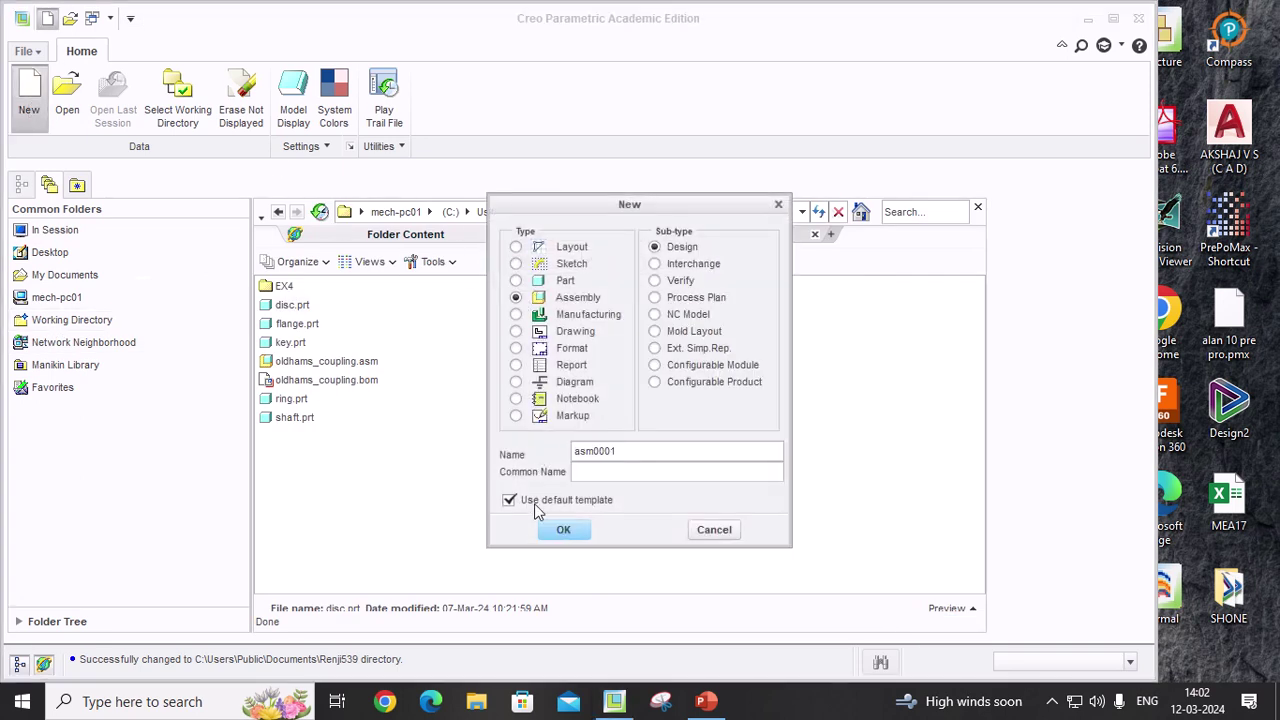
click(622, 451)
key(ctrl+a)
text(f)
click(563, 529)
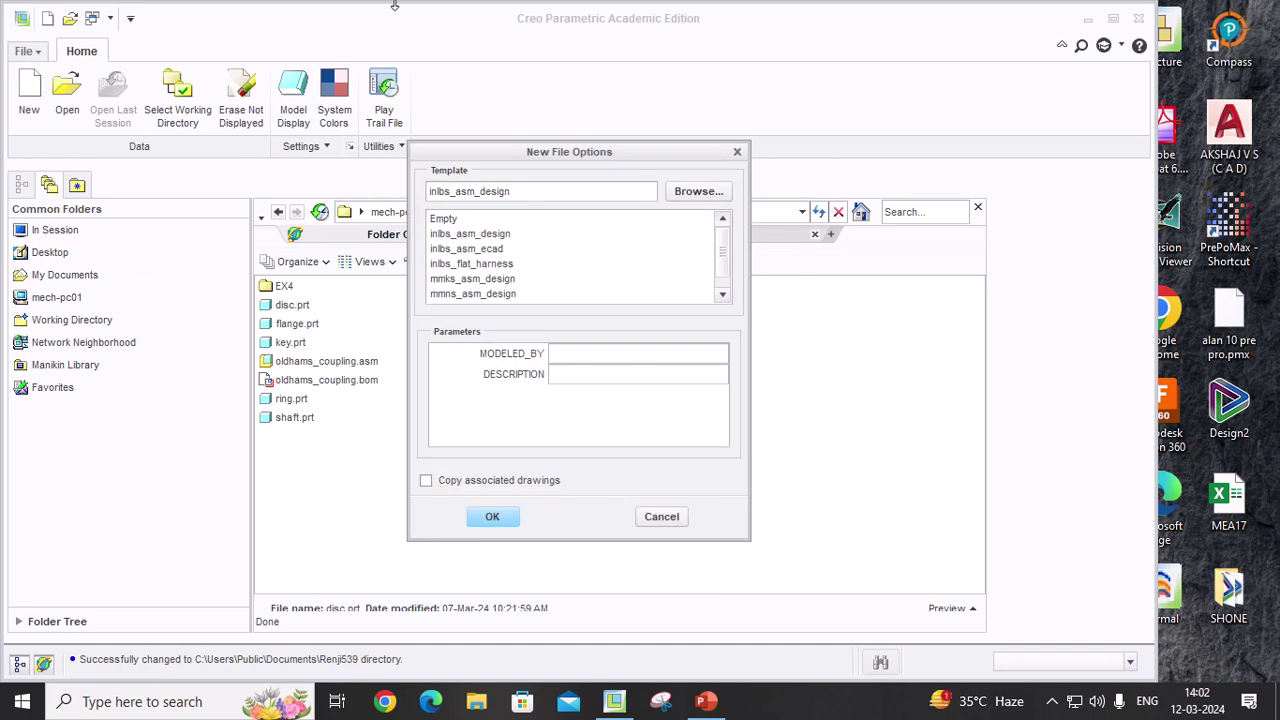
click(486, 294)
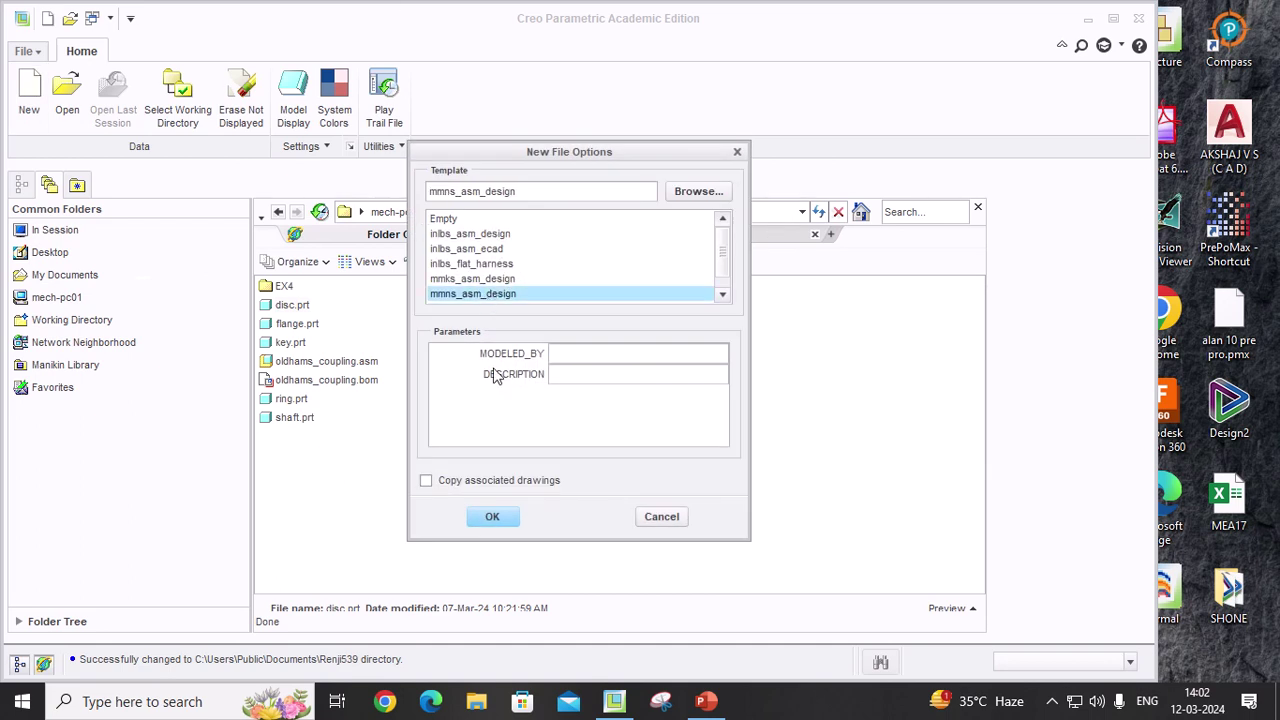
click(506, 524)
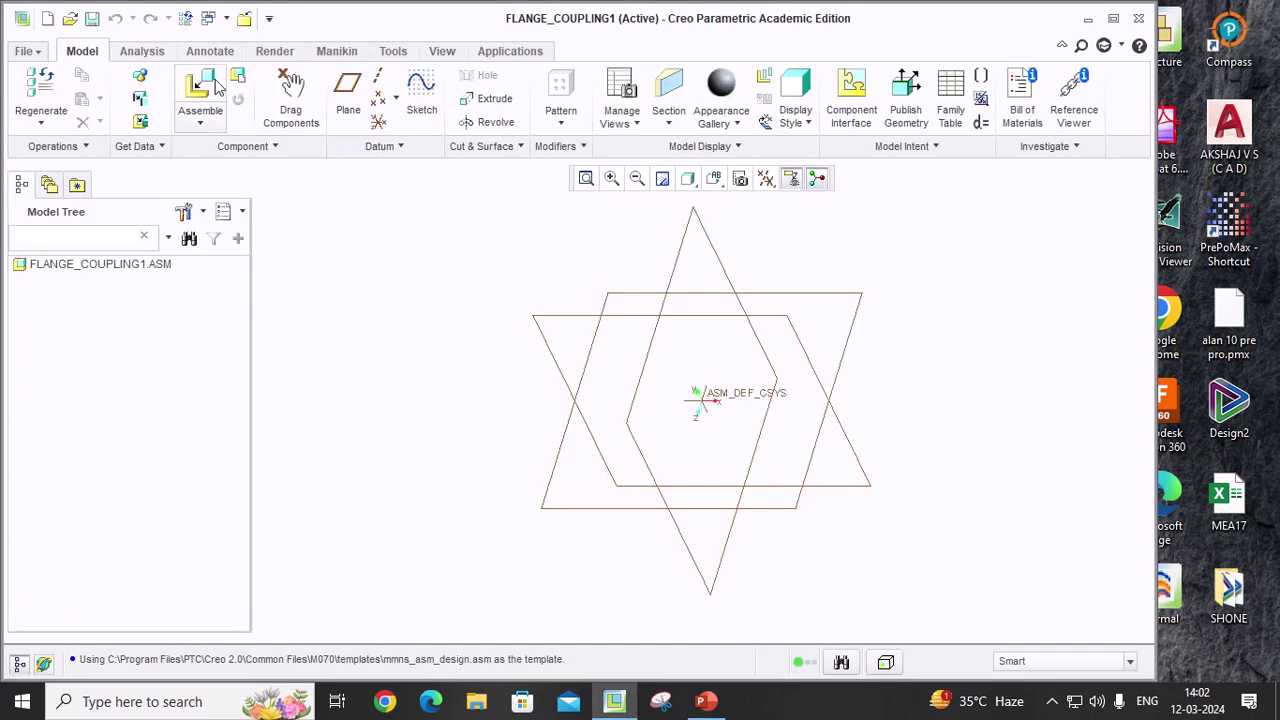
Step: Bring flange.prt from the working directory into the assembly as the first component
click(208, 85)
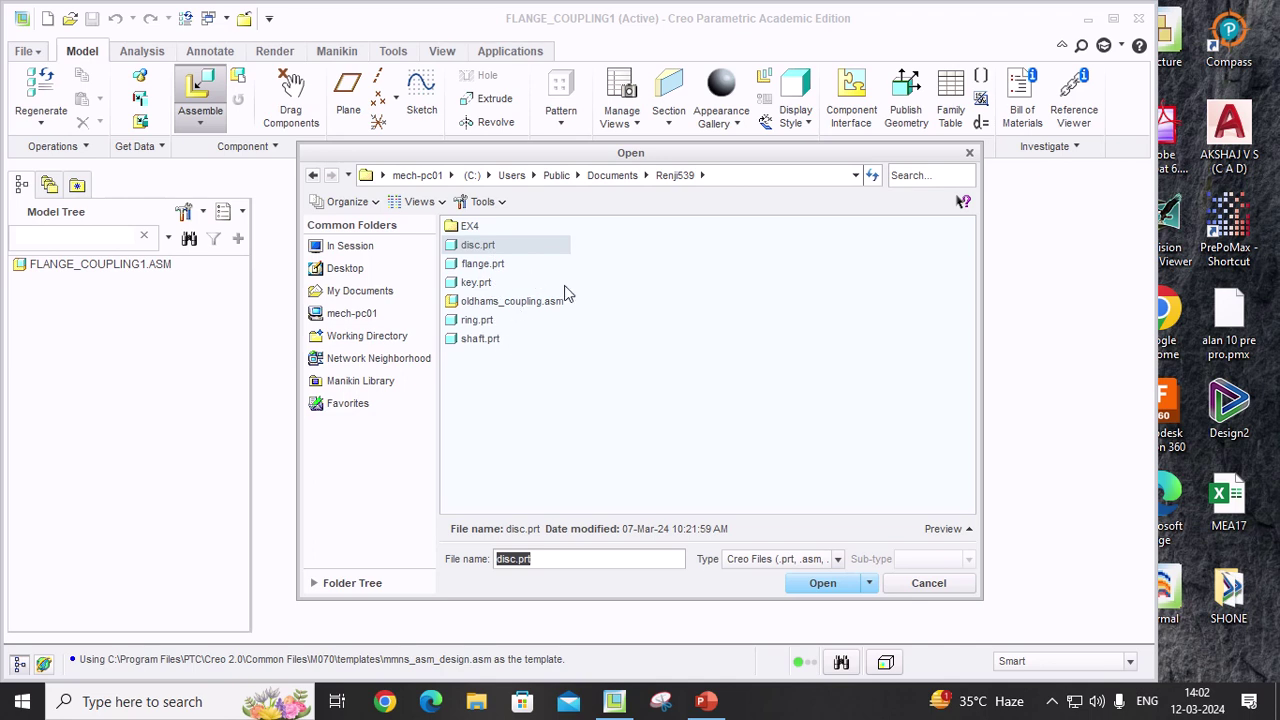
click(497, 266)
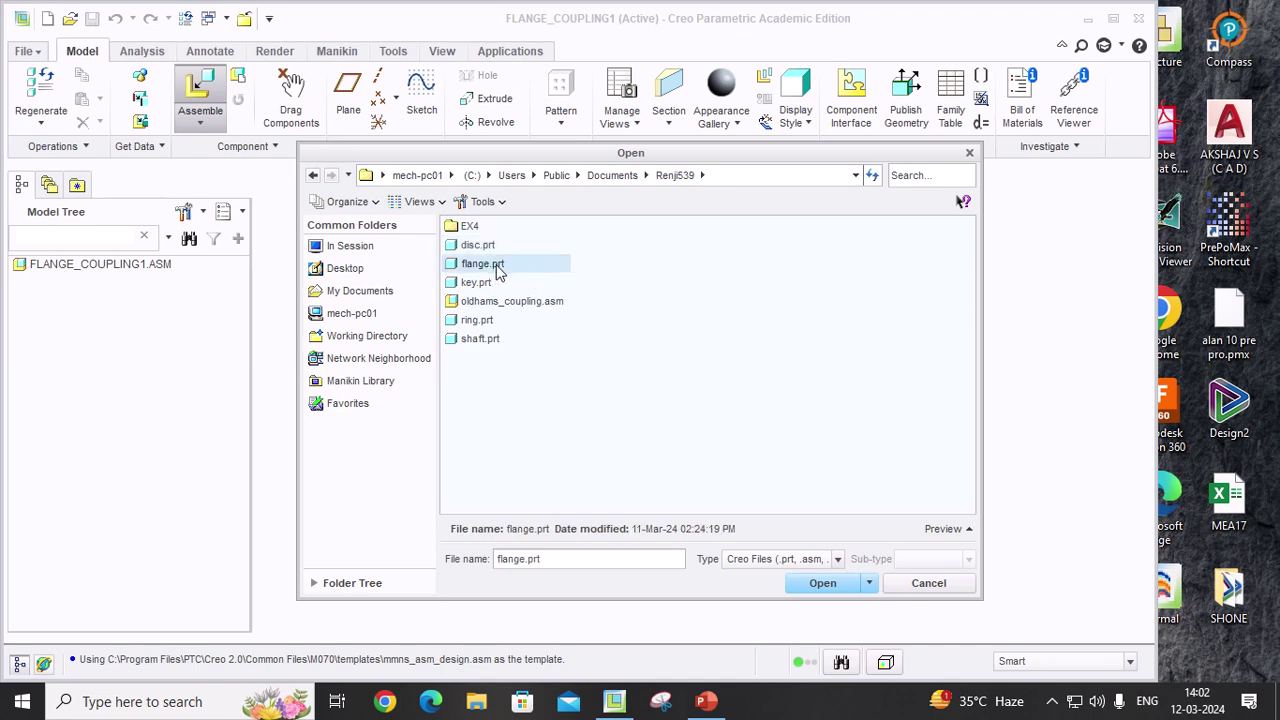
click(820, 585)
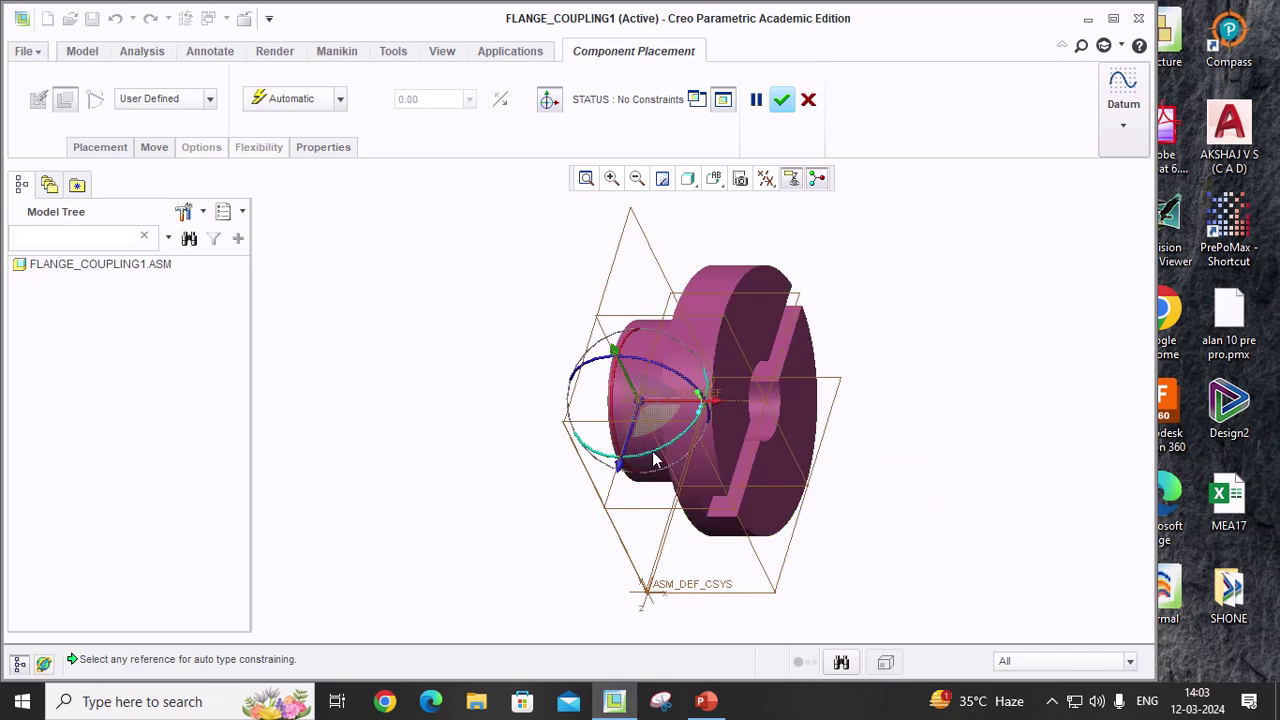
Step: Rotate the unplaced flange freely about its dragger and switch the assembly to a saved view orientation
drag(654, 460, 697, 357)
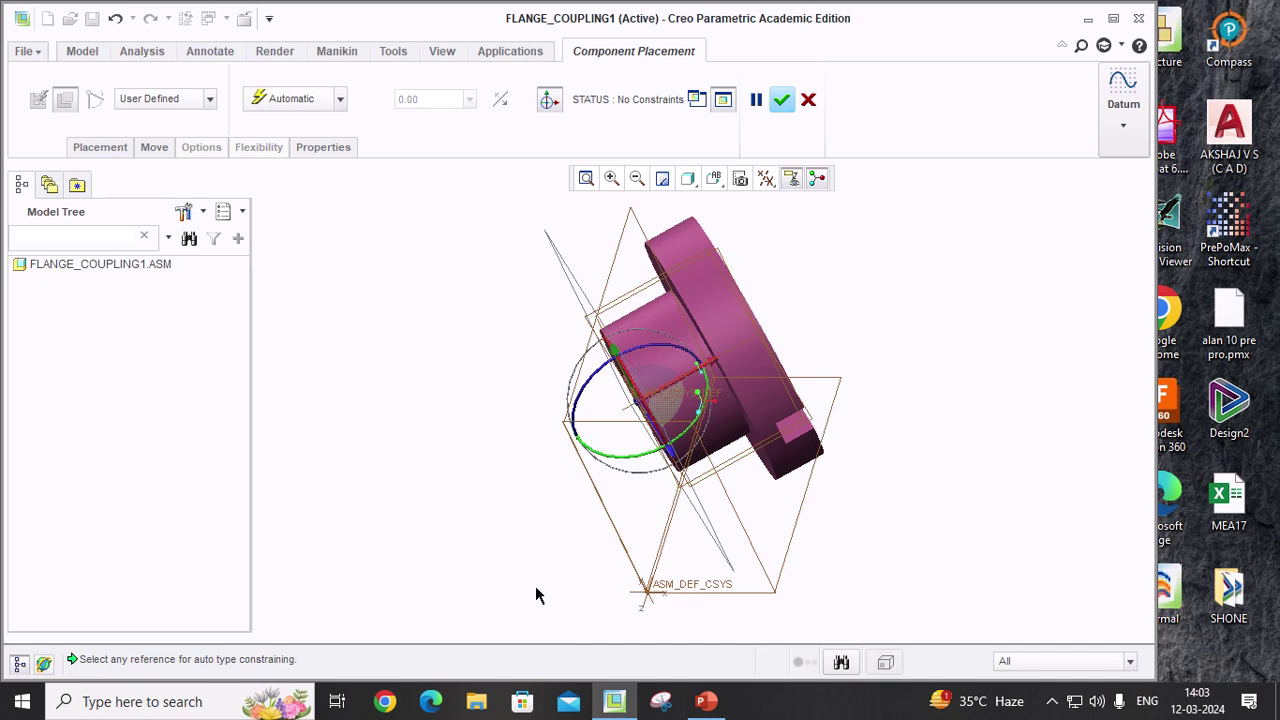
click(714, 180)
click(725, 275)
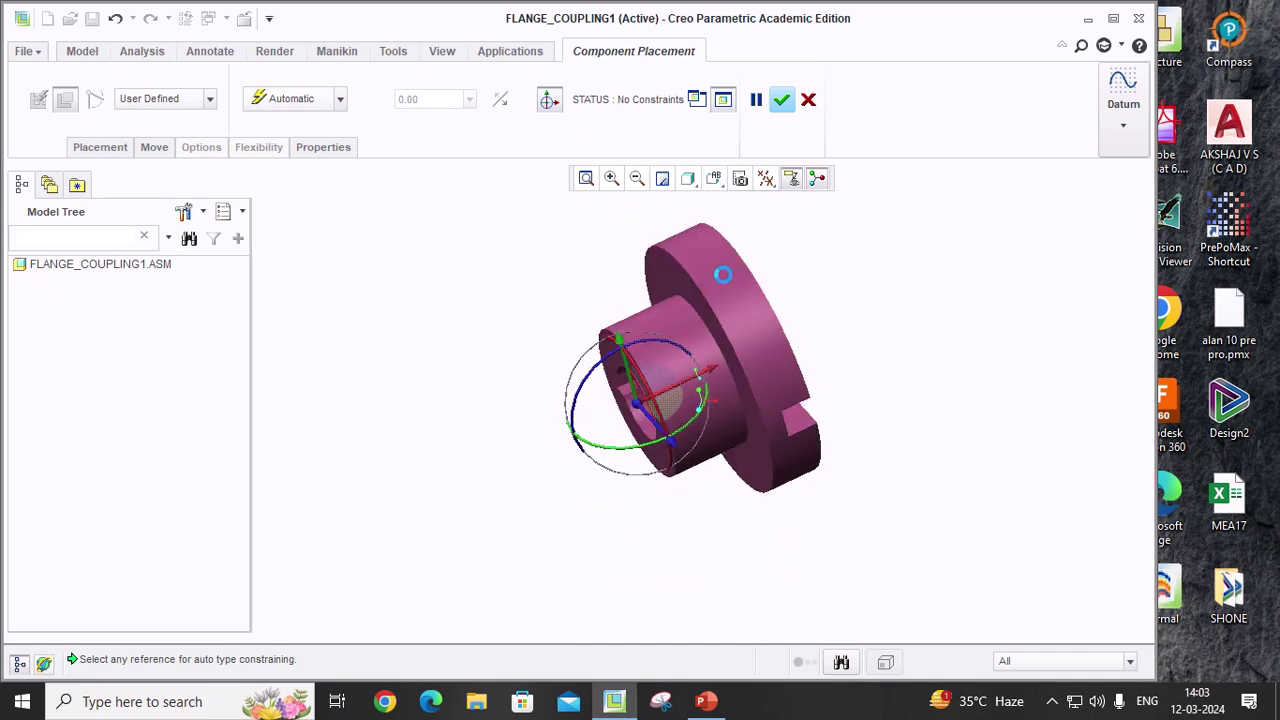